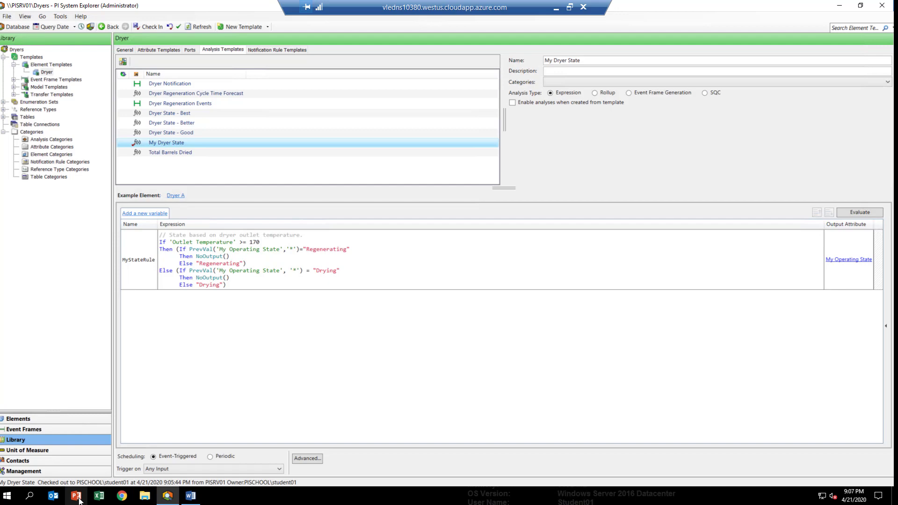
Step: Replace the MyStateRule expression with the pasted TagAvg rolling one-hour average version
{"action": "left_click", "coordinate": [298, 274]}
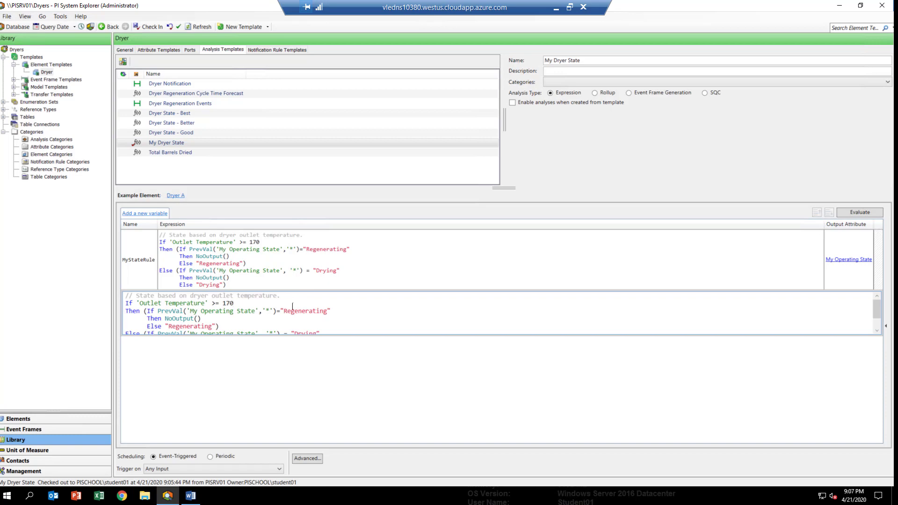
{"action": "key", "text": "ctrl+a"}
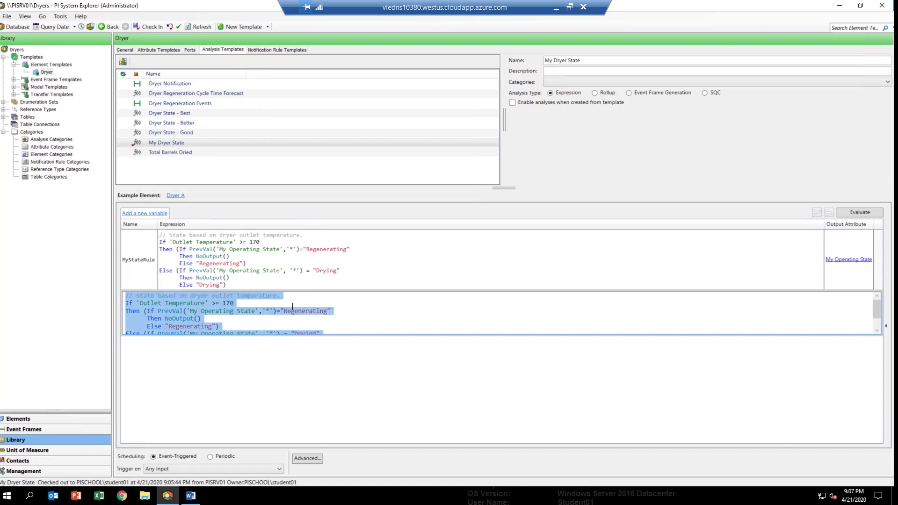
{"action": "type", "text": "// State based on rolling one-hour average of dryer outlet temperature. If TagAvg('Outlet Temperature','*-1h','*') >= 170 Then (If PrevVal('My Operating State','*')=\"Regenerating\"       Then NoOutput()       Else \"Regenerating\") Else (If PrevVal('My Operating State', '*') = \"Drying\"          Then NoOutput()          Else \"Drying\")"}
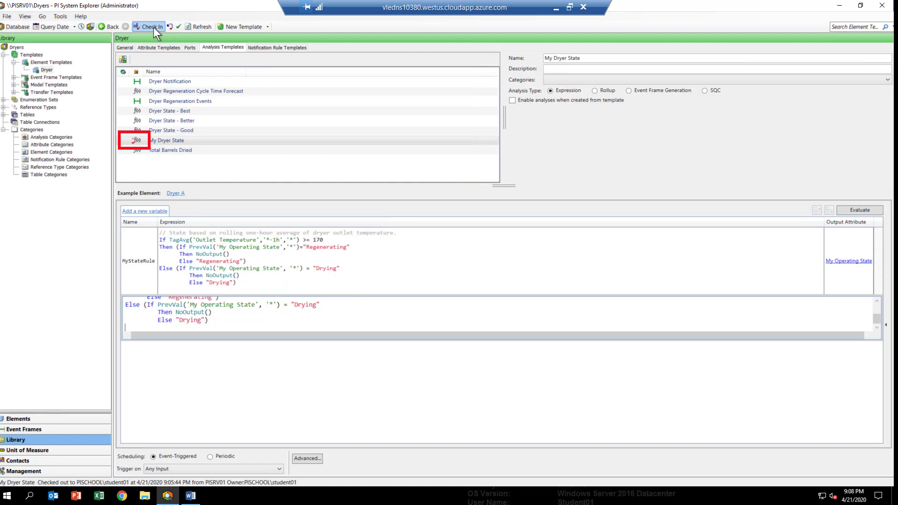
Step: Check in the edited template and browse to Dryer A's analyses under Elements
{"action": "left_click", "coordinate": [151, 26]}
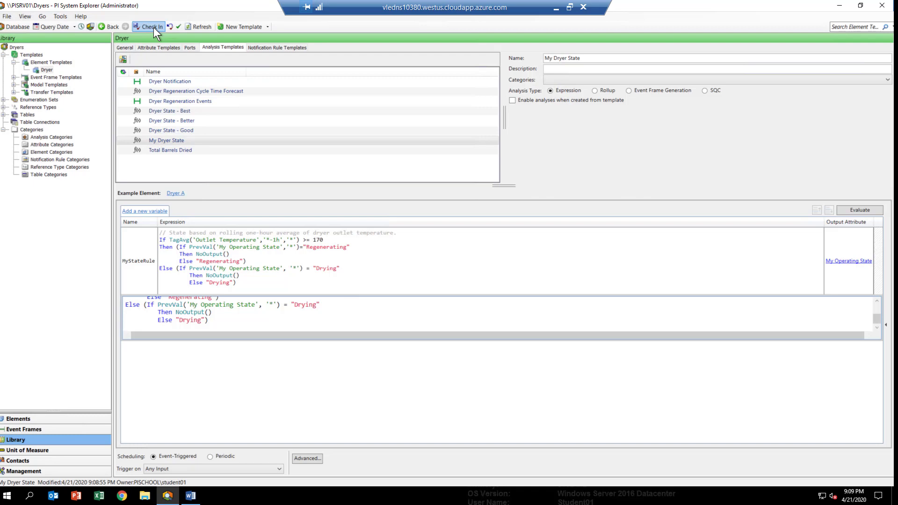
{"action": "left_click", "coordinate": [72, 419]}
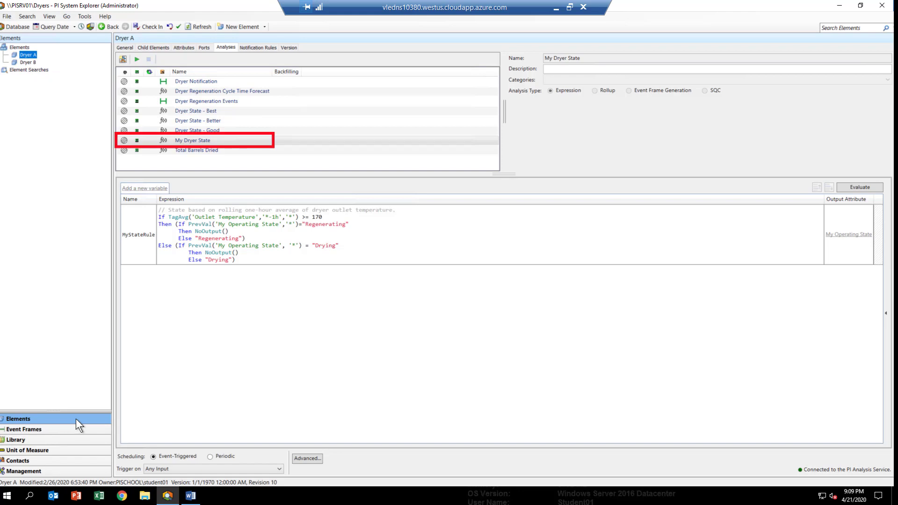
Step: Select Dryer A's My Dryer State analysis and start it running
{"action": "left_click", "coordinate": [265, 142]}
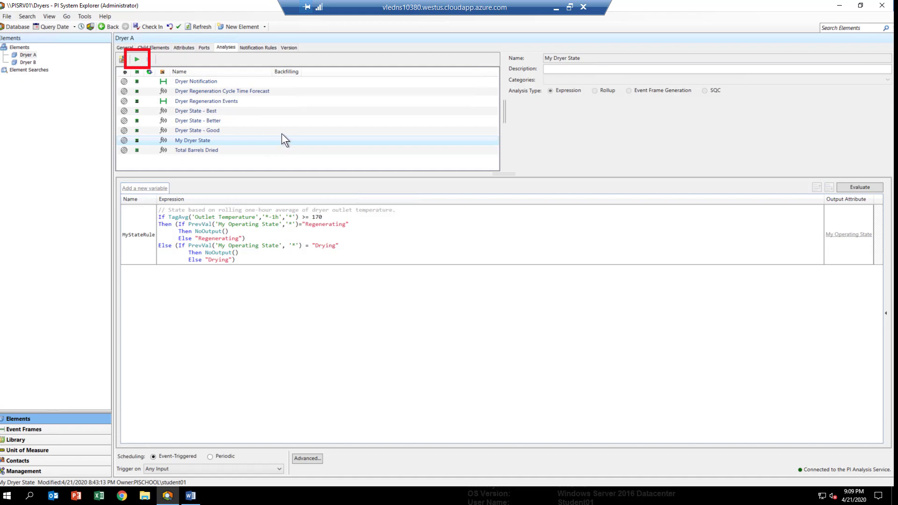
{"action": "left_click", "coordinate": [137, 60]}
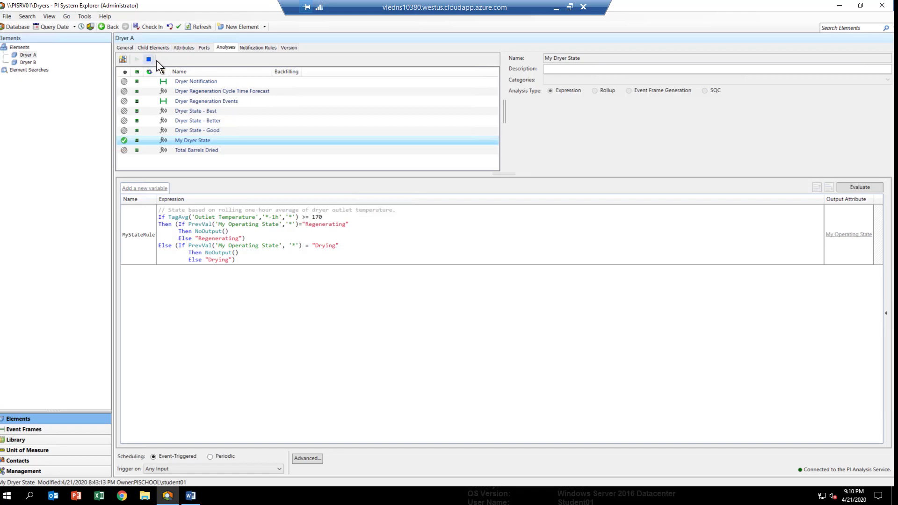
Step: Open Backfill/Recalculate for My Dryer State, covering 1/1/2019 to 12/31/19
{"action": "right_click", "coordinate": [239, 140]}
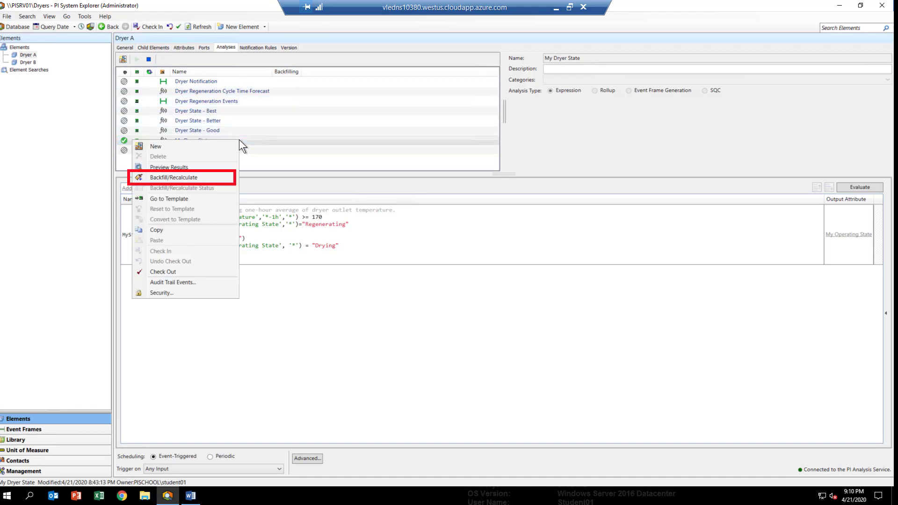
{"action": "left_click", "coordinate": [206, 177]}
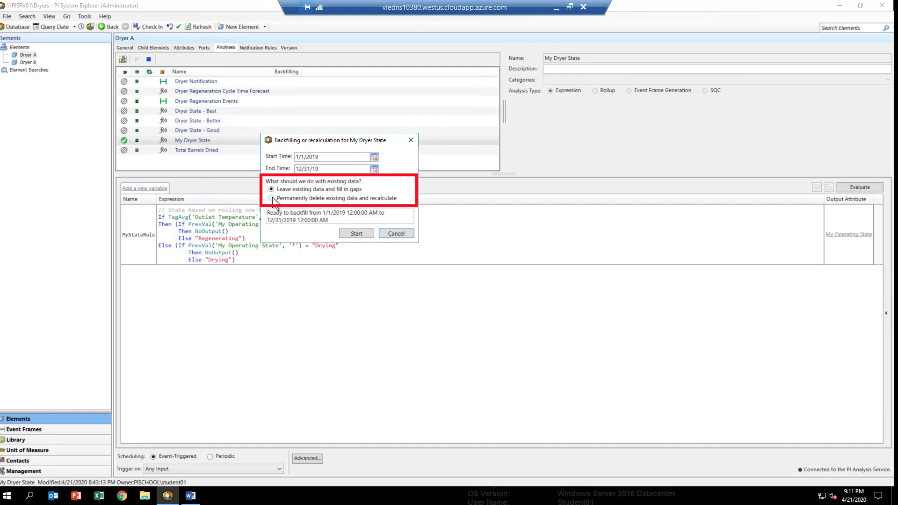
Step: Recalculate My Dryer State for 2019, permanently deleting its existing data
{"action": "left_click", "coordinate": [271, 198]}
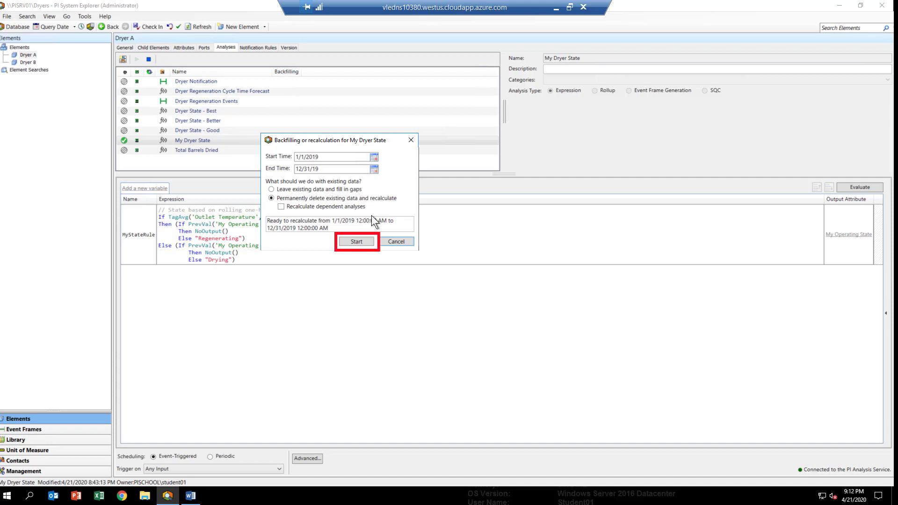
{"action": "left_click", "coordinate": [363, 244]}
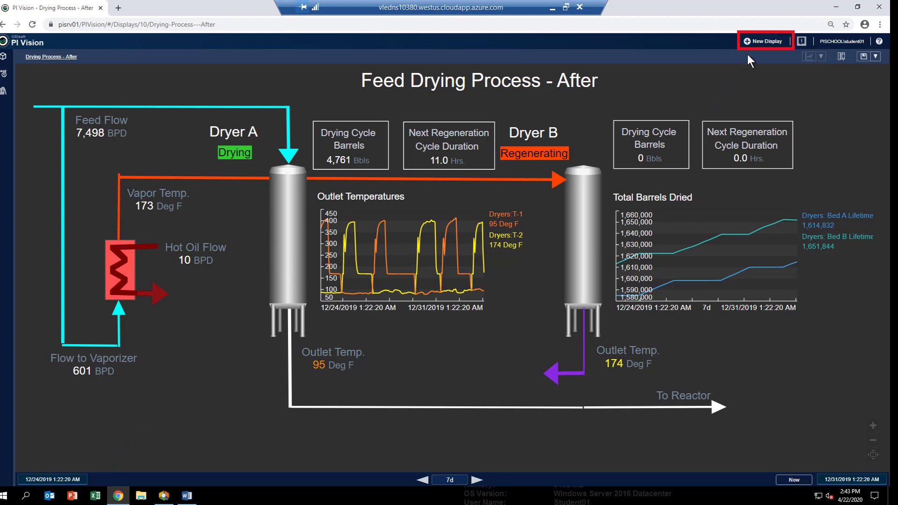
Step: Start a new display and list Dryer A's attributes from the Dryers database assets
{"action": "left_click", "coordinate": [763, 42]}
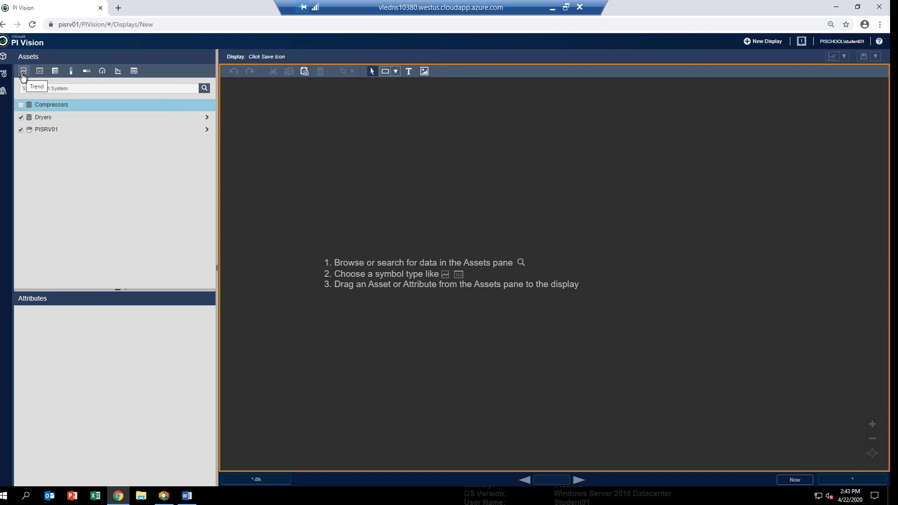
{"action": "left_click", "coordinate": [206, 118]}
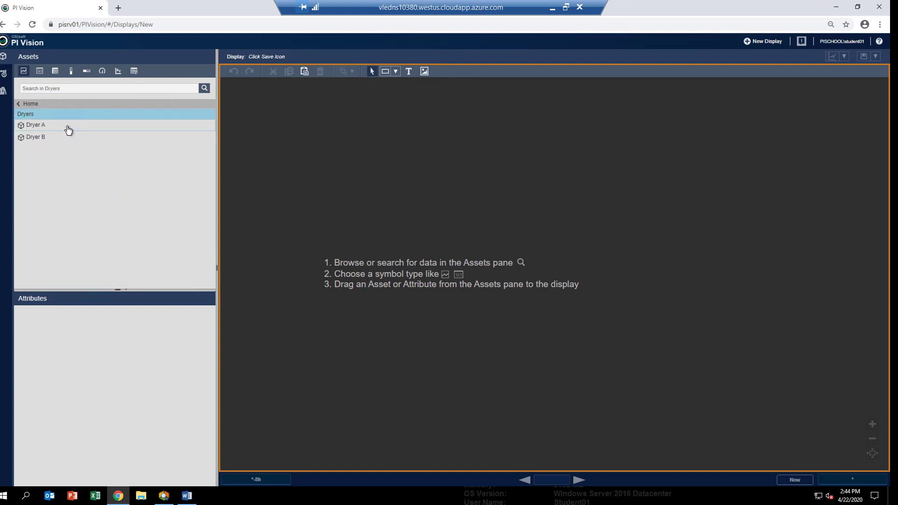
{"action": "left_click", "coordinate": [69, 130]}
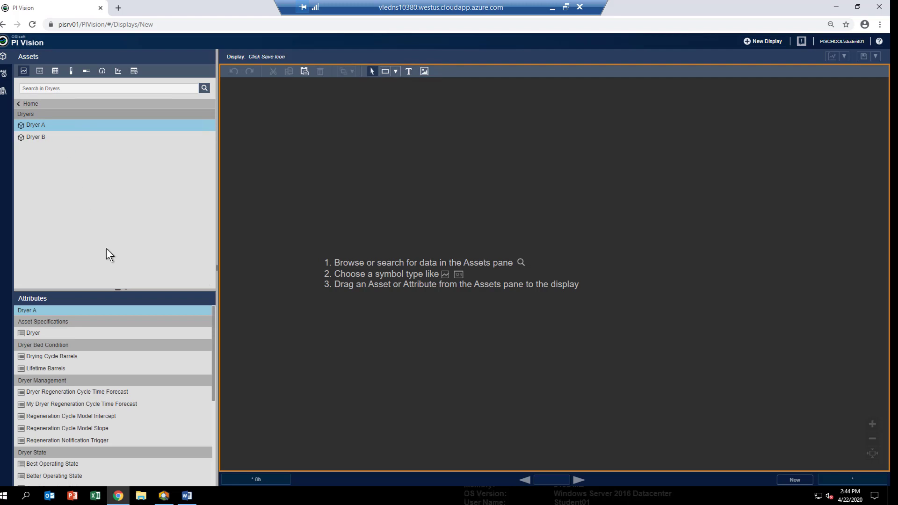
{"action": "left_click_drag", "start_coordinate": [119, 295], "coordinate": [127, 198]}
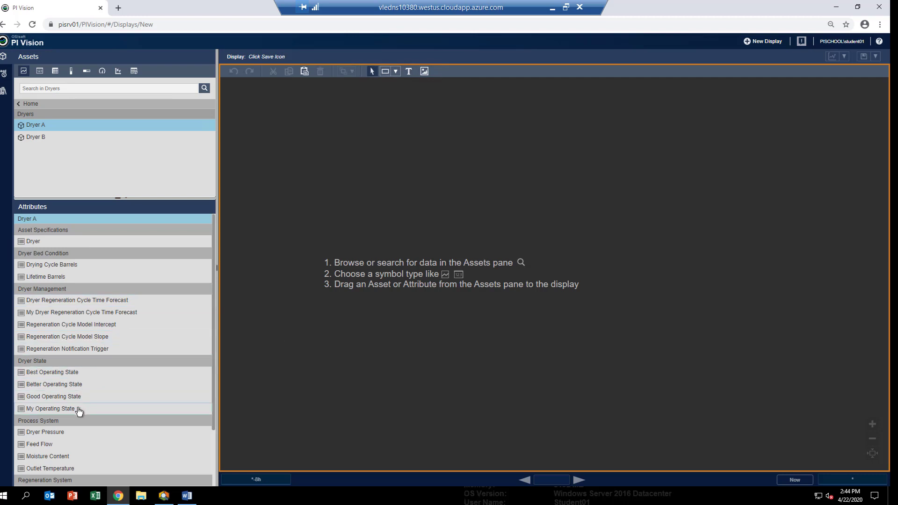
Step: Trend Dryer A's My Operating State and Outlet Temperature together on the display
{"action": "left_click_drag", "start_coordinate": [87, 407], "coordinate": [306, 299]}
{"action": "left_click_drag", "start_coordinate": [357, 231], "coordinate": [307, 141]}
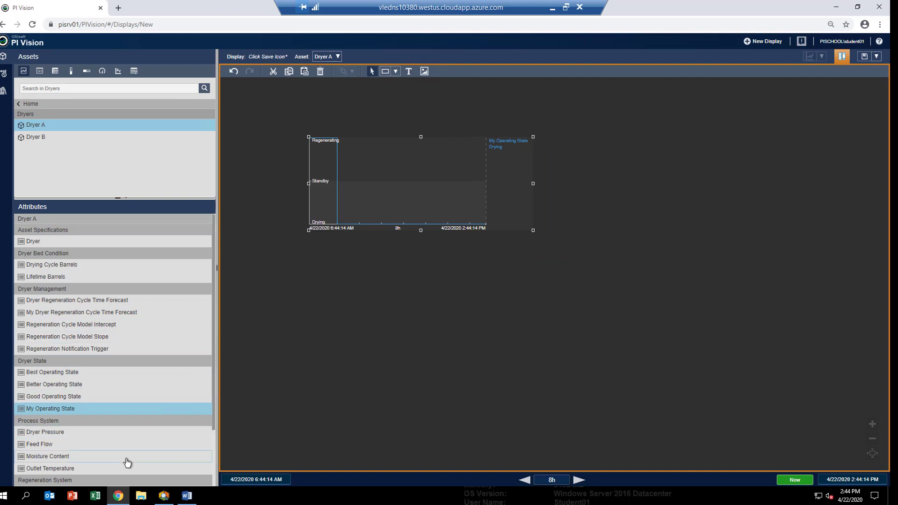
{"action": "left_click_drag", "start_coordinate": [108, 475], "coordinate": [355, 177]}
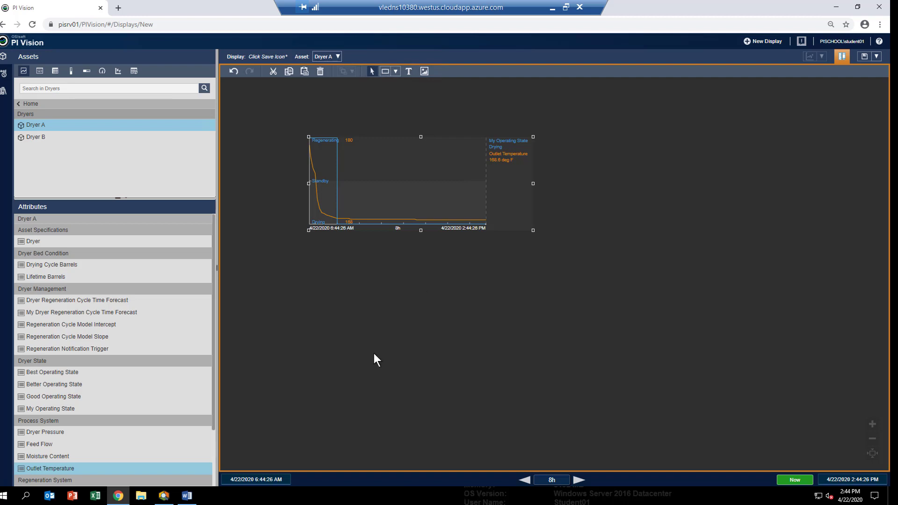
Step: Set the trend's time range from 1/1/19 to 1/15/2019
{"action": "left_click", "coordinate": [284, 478]}
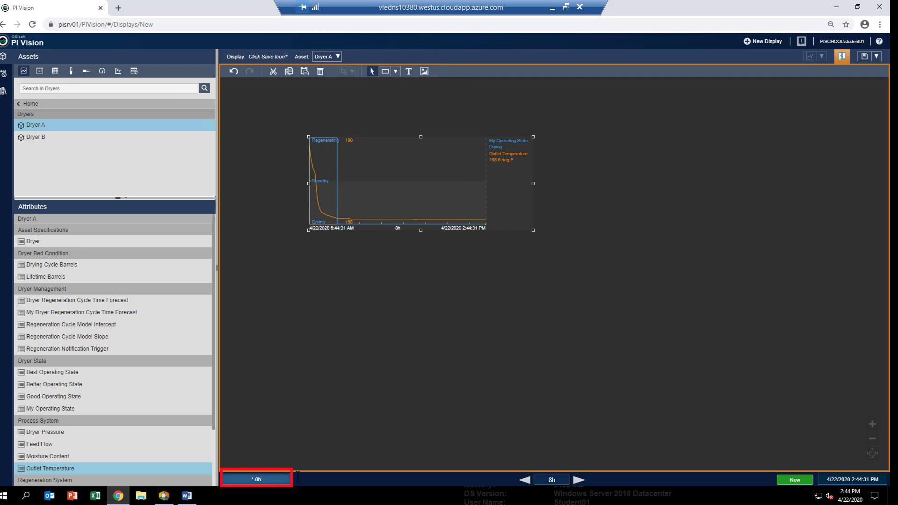
{"action": "key", "text": "BackSpace"}
{"action": "key", "text": "BackSpace"}
{"action": "key", "text": "BackSpace"}
{"action": "type", "text": "1/1/19"}
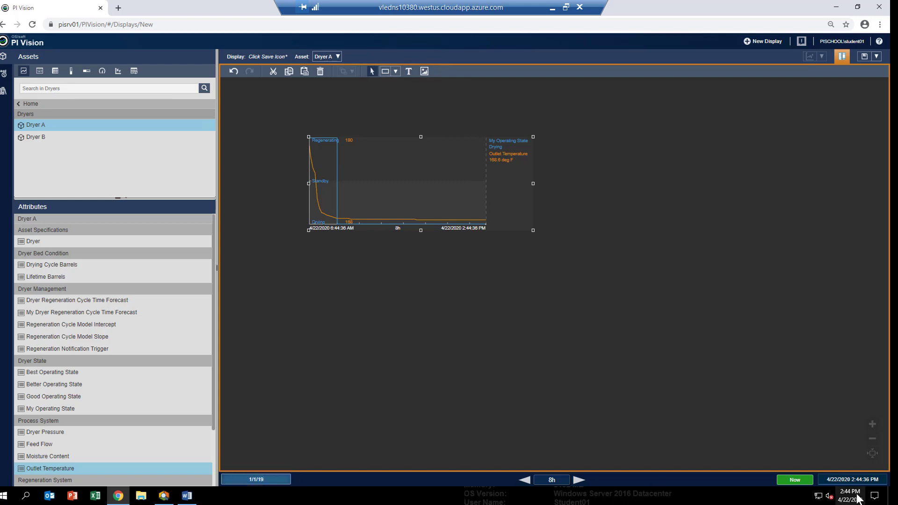
{"action": "left_click", "coordinate": [853, 480]}
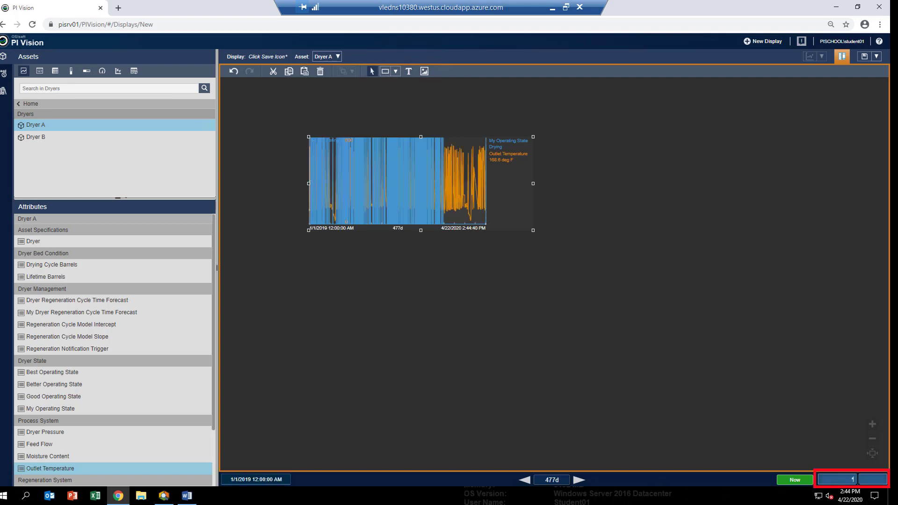
{"action": "type", "text": "1/15/2019"}
{"action": "key", "text": "Return"}
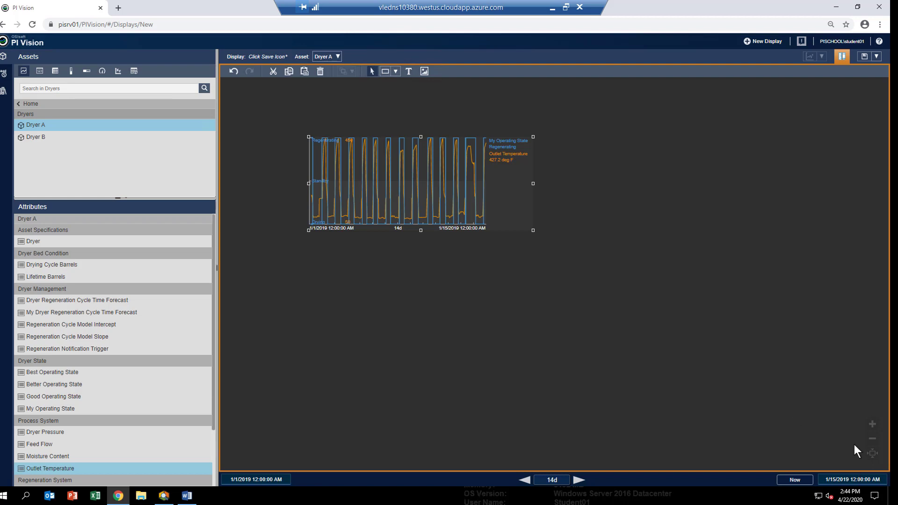
Step: Move and resize the trend to fill the display, collapsing the Assets pane
{"action": "left_click_drag", "start_coordinate": [360, 196], "coordinate": [293, 157]}
{"action": "left_click_drag", "start_coordinate": [464, 190], "coordinate": [827, 374]}
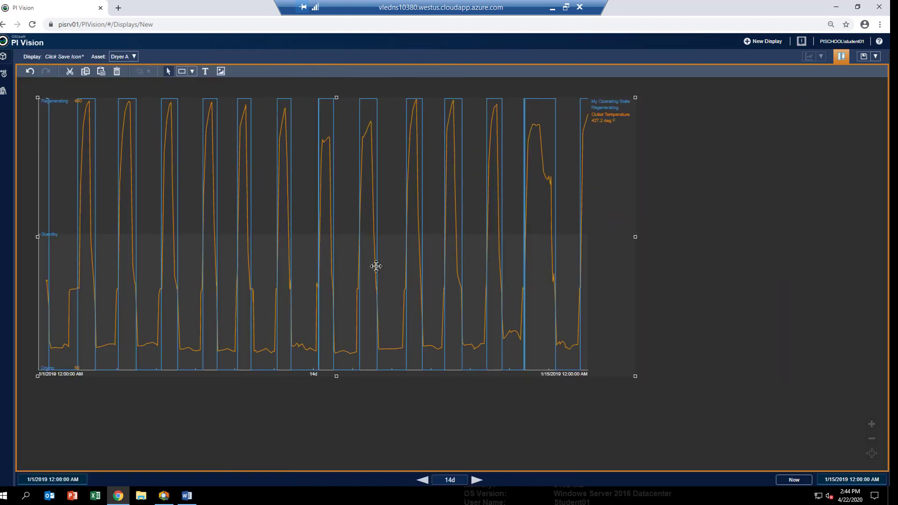
{"action": "left_click", "coordinate": [3, 66]}
{"action": "left_click_drag", "start_coordinate": [635, 237], "coordinate": [812, 245]}
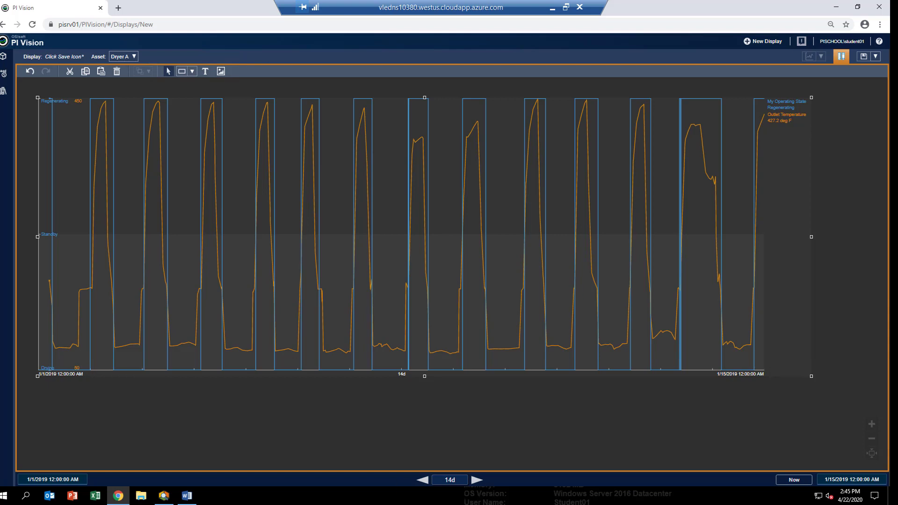
Step: Advance the 14-day trend range twice to reach 1/29/2019 to 2/12/2019
{"action": "left_click", "coordinate": [476, 480]}
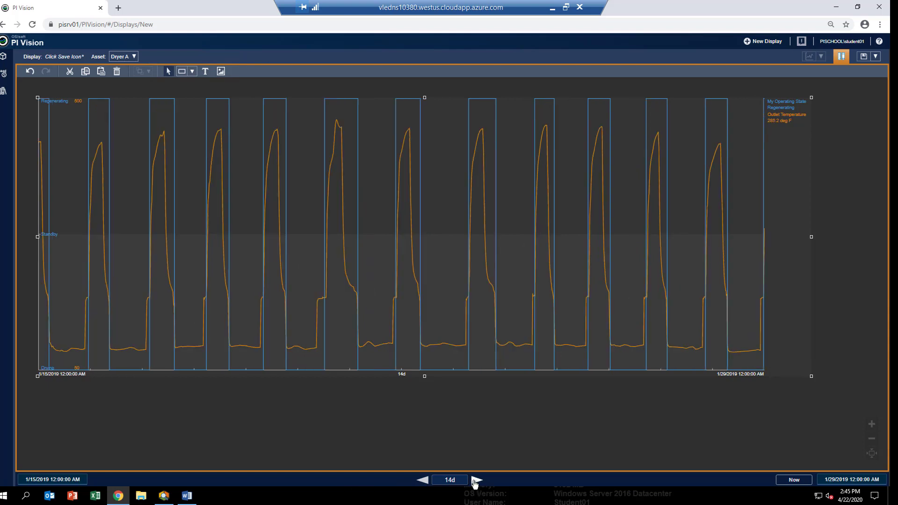
{"action": "left_click", "coordinate": [476, 479]}
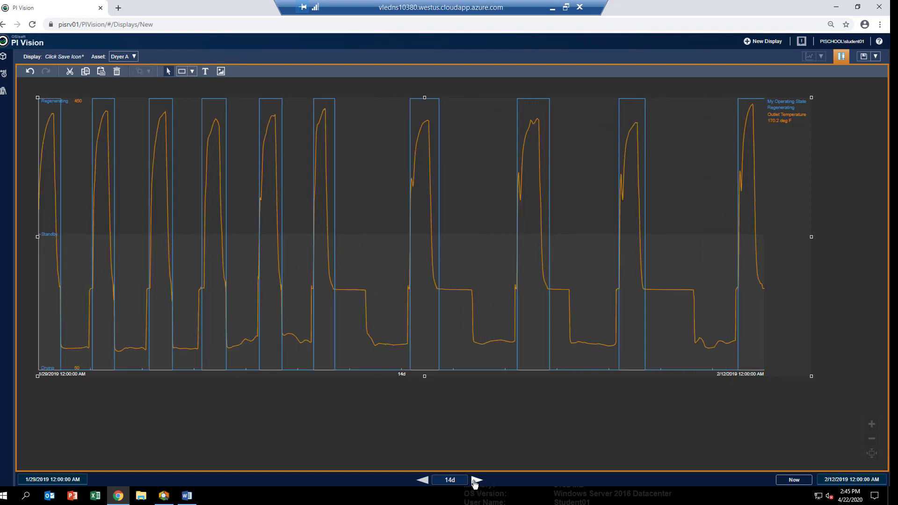